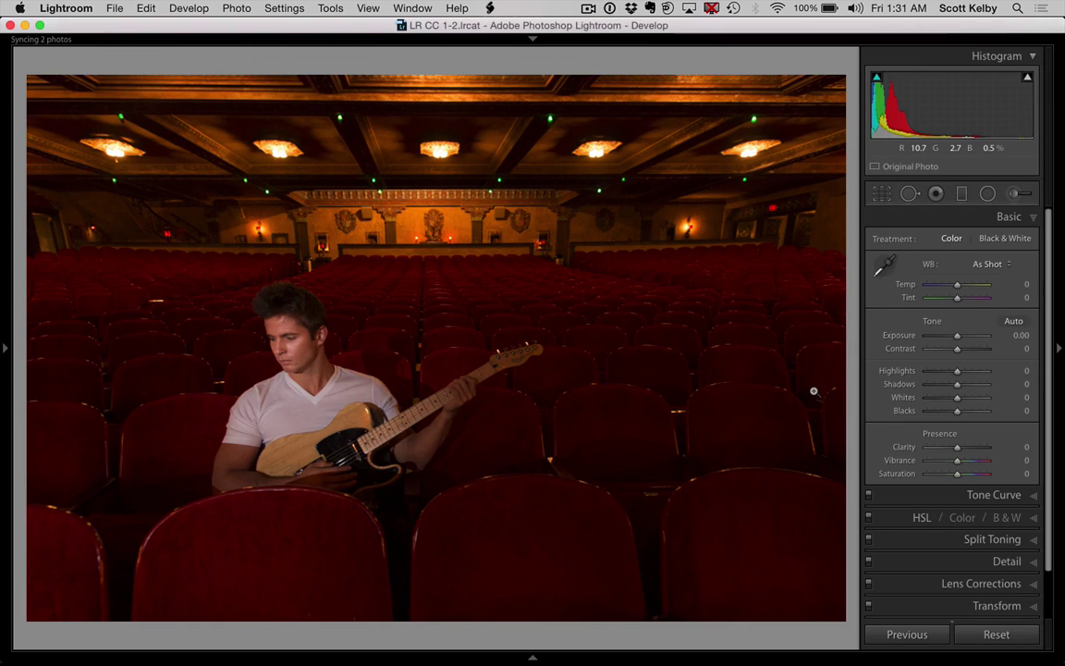
# Step: Drag a Clarity −100, Sharpness −100 graduated filter from the ceiling to the guitarist, then lower it slightly
pyautogui.click(963, 197)
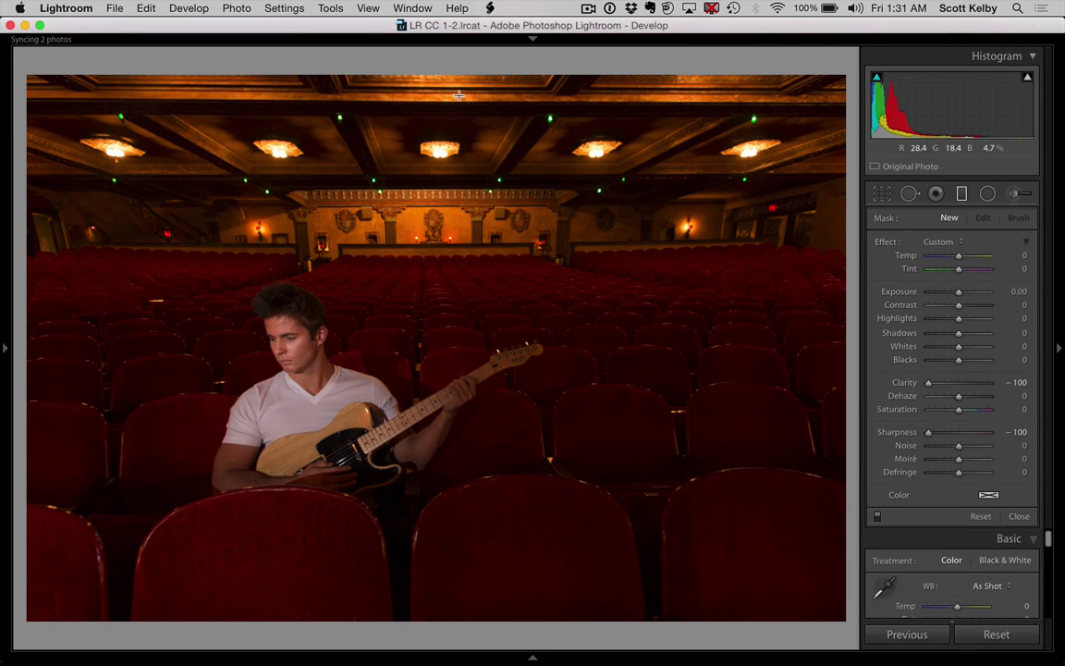
pyautogui.moveTo(391, 73); pyautogui.dragTo(437, 455)
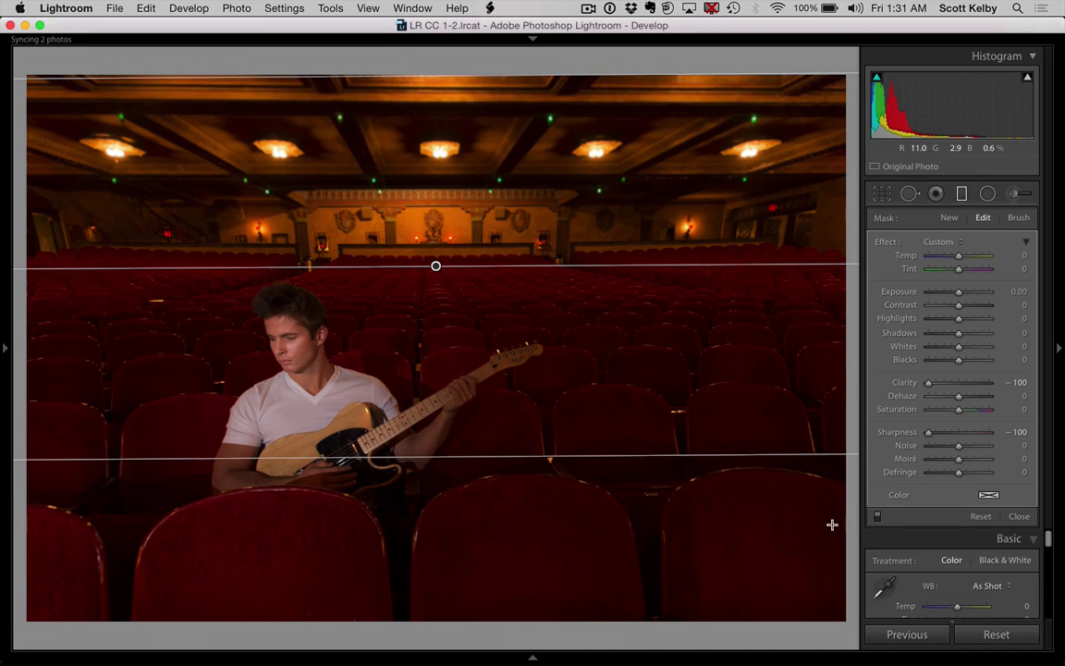
pyautogui.press('\\')
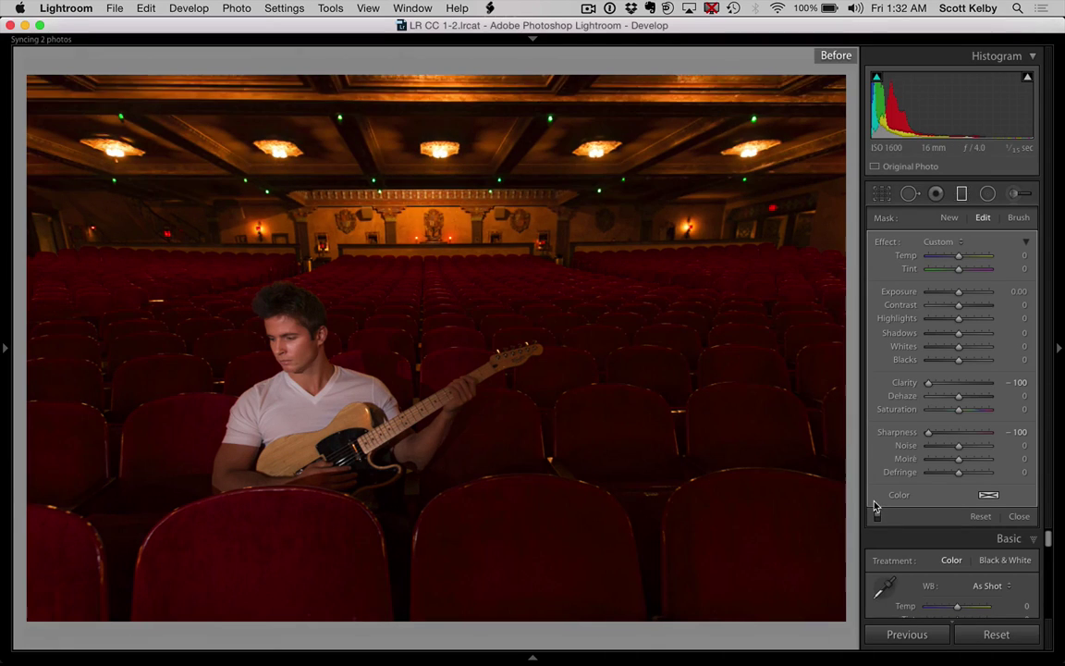
pyautogui.press('\\')
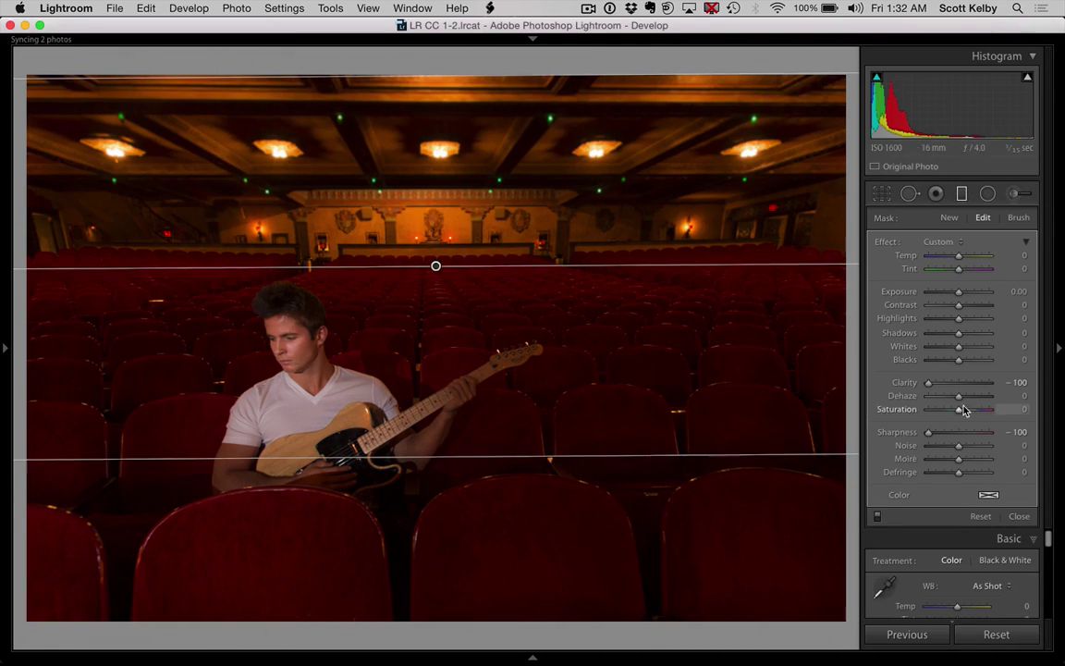
pyautogui.press('\\')
pyautogui.press('\\')
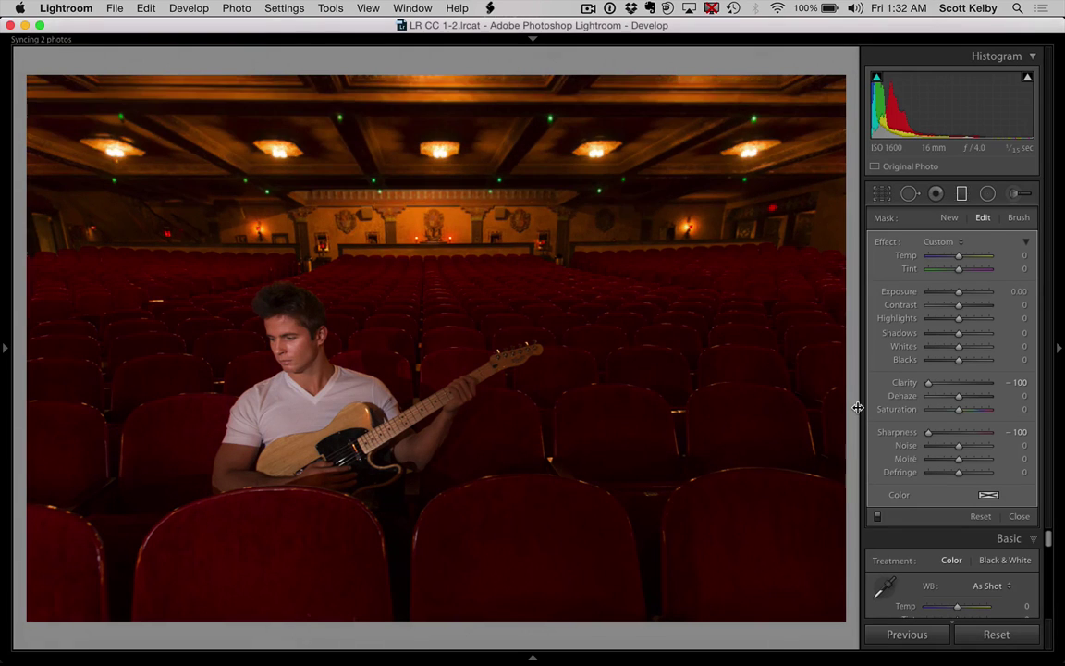
pyautogui.press('\\')
pyautogui.press('\\')
pyautogui.press('\\')
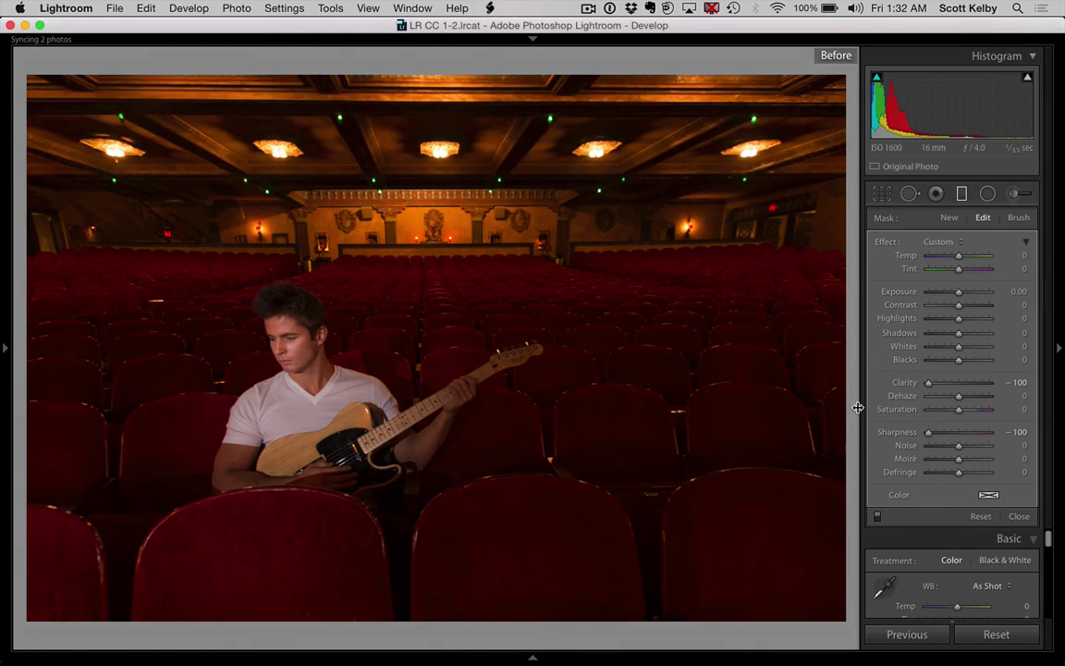
pyautogui.press('\\')
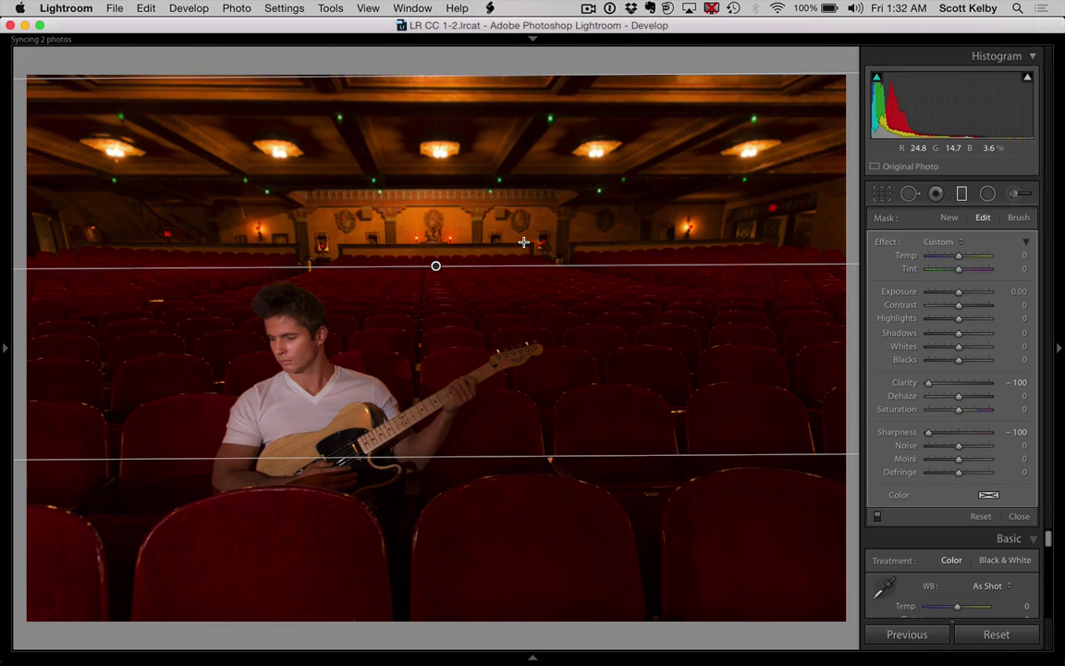
pyautogui.press('o')
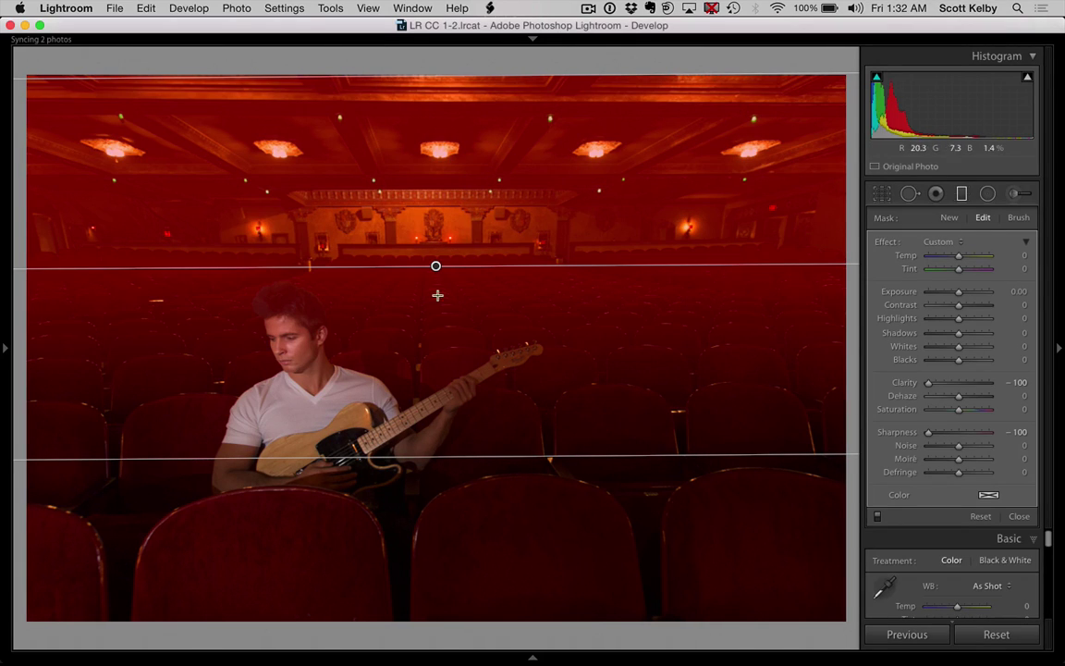
pyautogui.moveTo(436, 266); pyautogui.dragTo(436, 297)
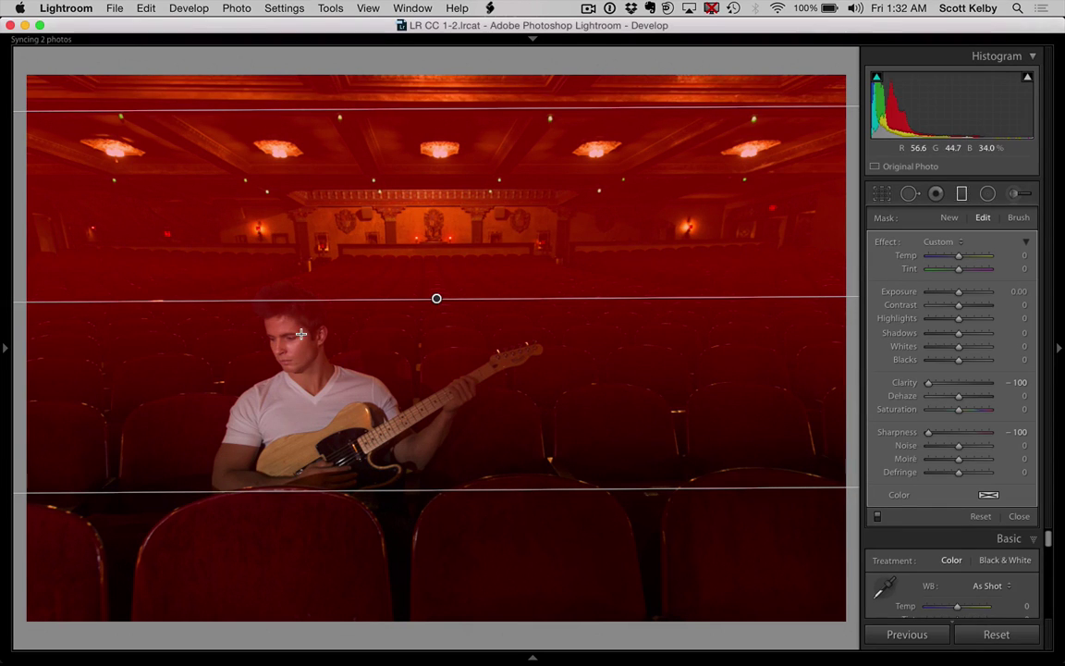
# Step: Erase the filter mask from the guitarist's hair and face with the brush's Erase mode
pyautogui.click(1018, 219)
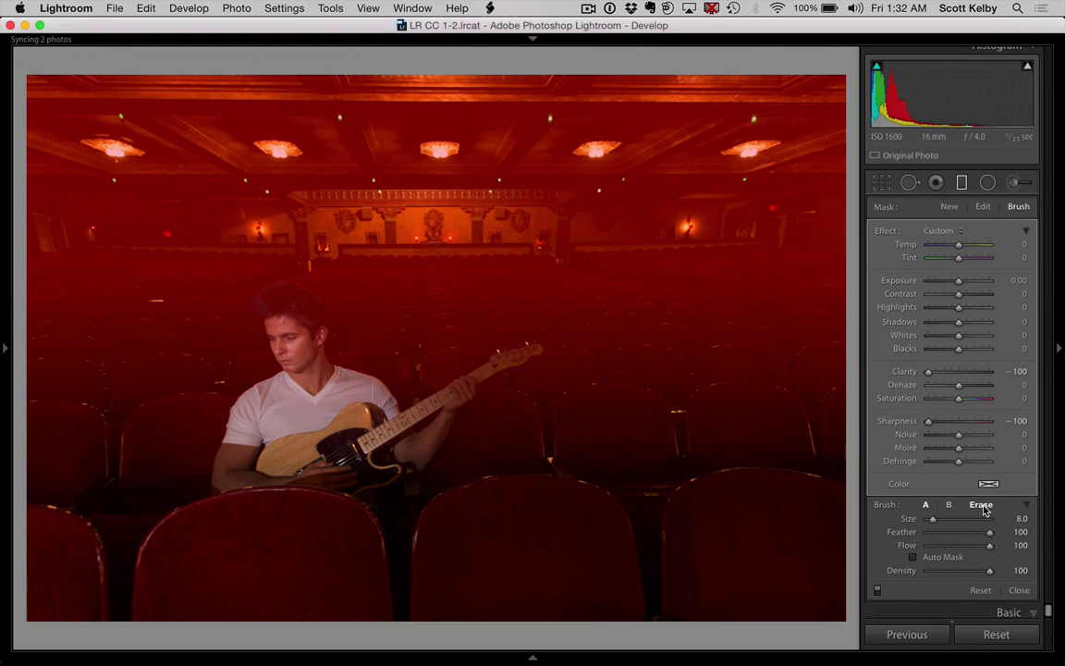
pyautogui.press('alt')
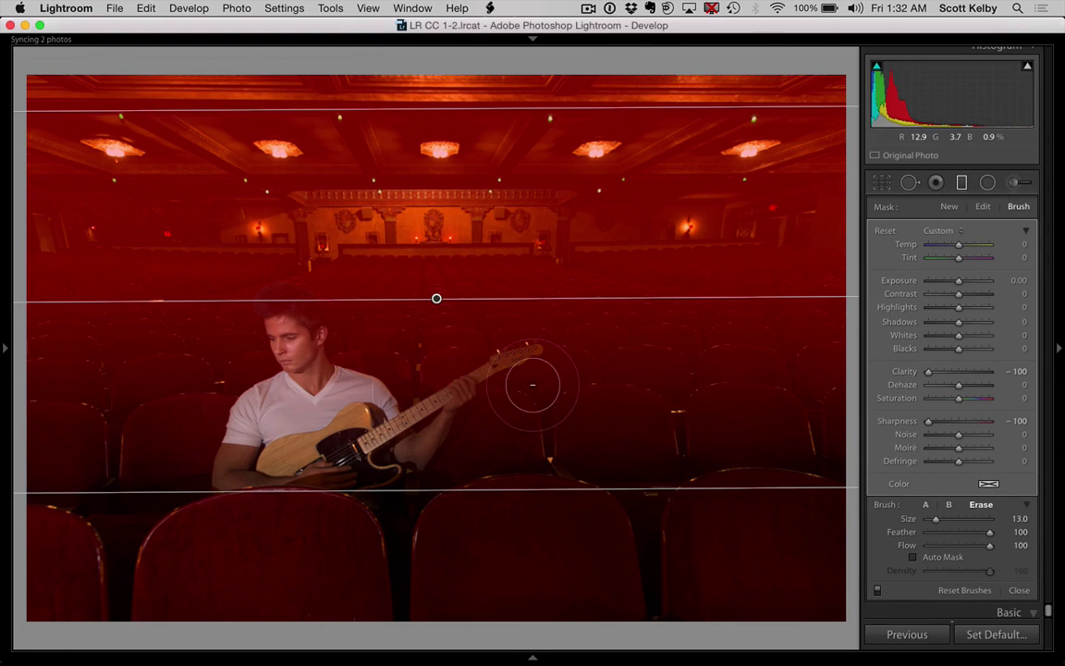
pyautogui.moveTo(287, 324)
pyautogui.mouseDown()
pyautogui.moveTo(263, 291)
pyautogui.moveTo(301, 342)
pyautogui.mouseUp()
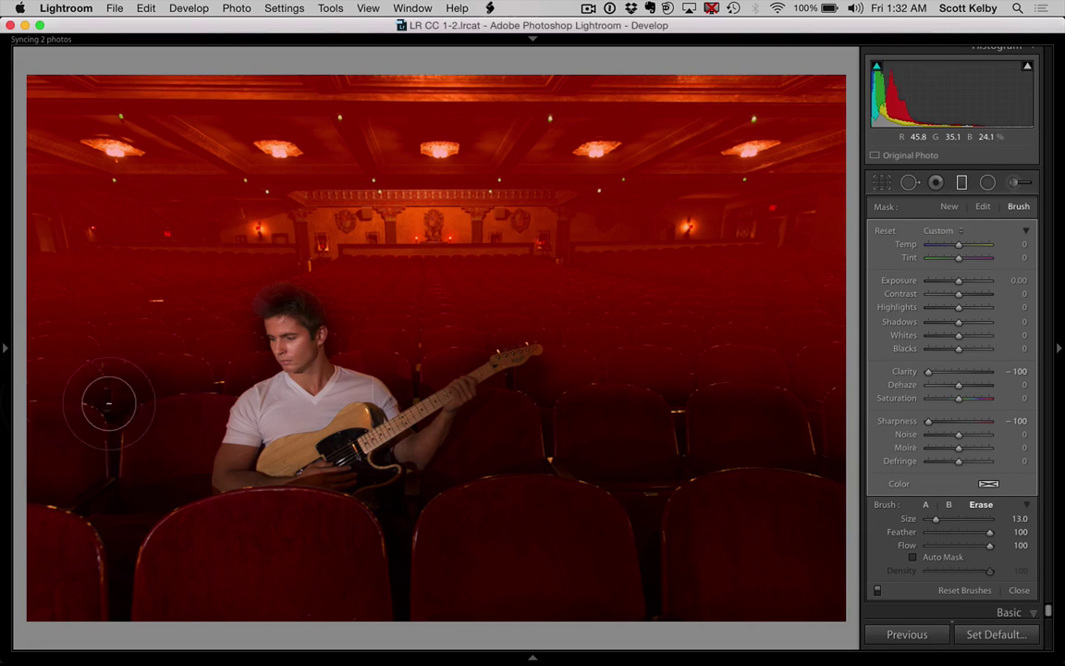
pyautogui.moveTo(737, 374); pyautogui.dragTo(748, 415)
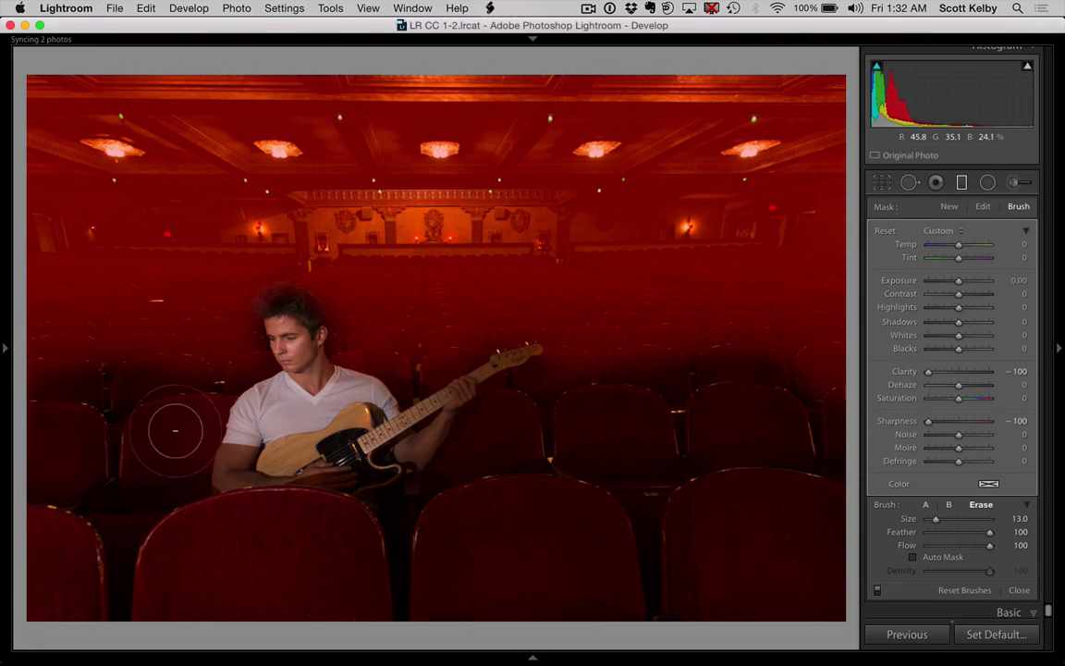
pyautogui.moveTo(313, 347)
pyautogui.mouseDown()
pyautogui.moveTo(286, 321)
pyautogui.moveTo(291, 308)
pyautogui.mouseUp()
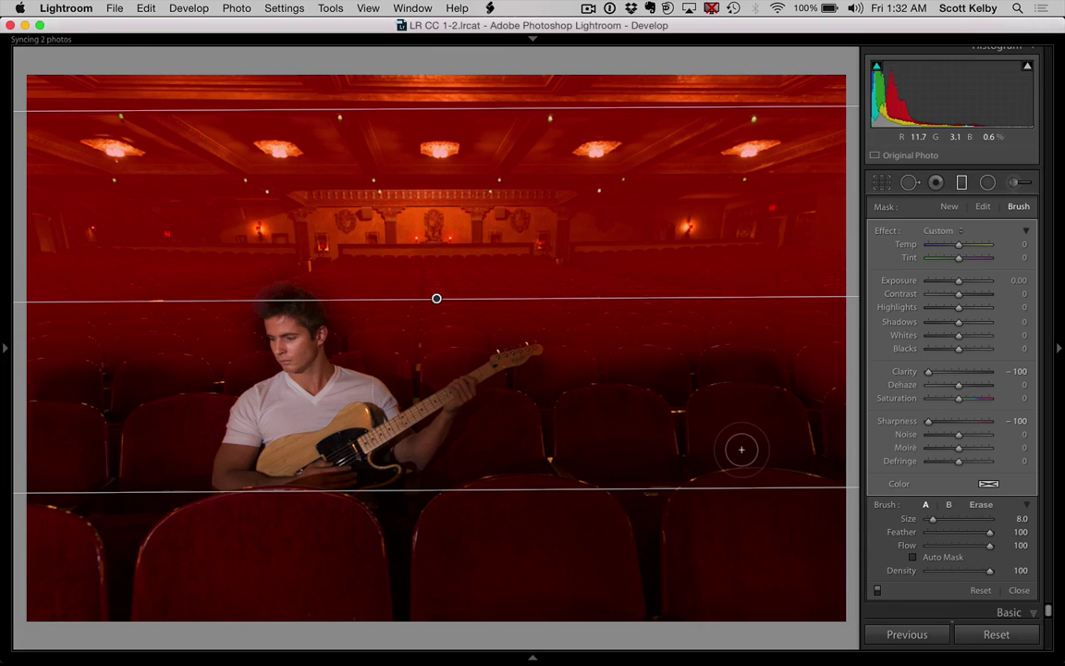
pyautogui.press('o')
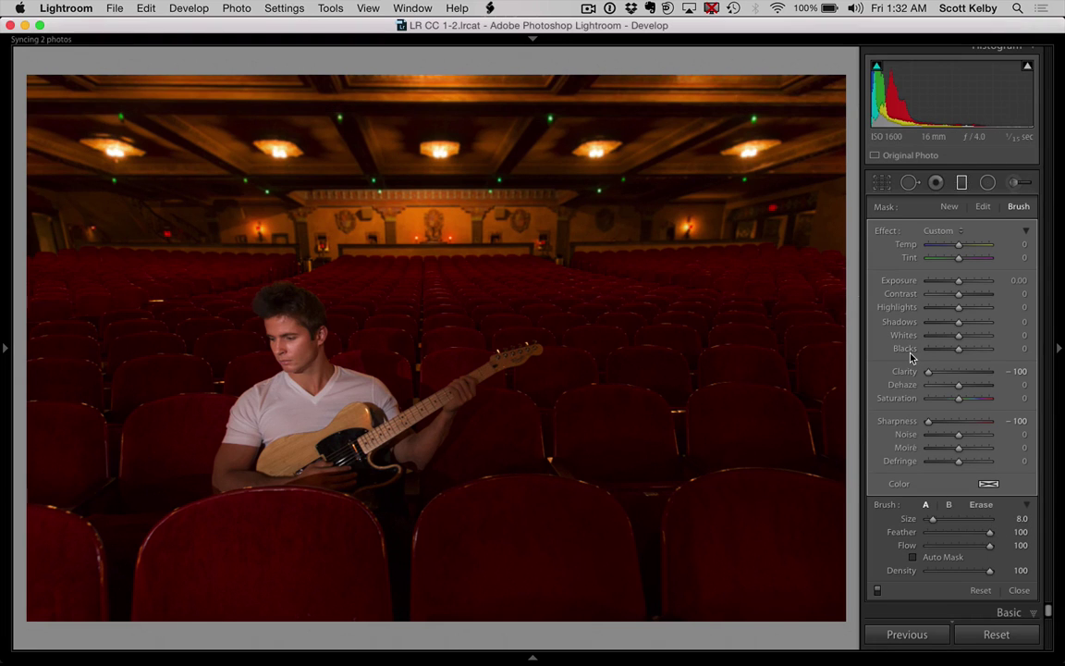
pyautogui.press('\\')
pyautogui.press('\\')
pyautogui.press('\\')
pyautogui.press('\\')
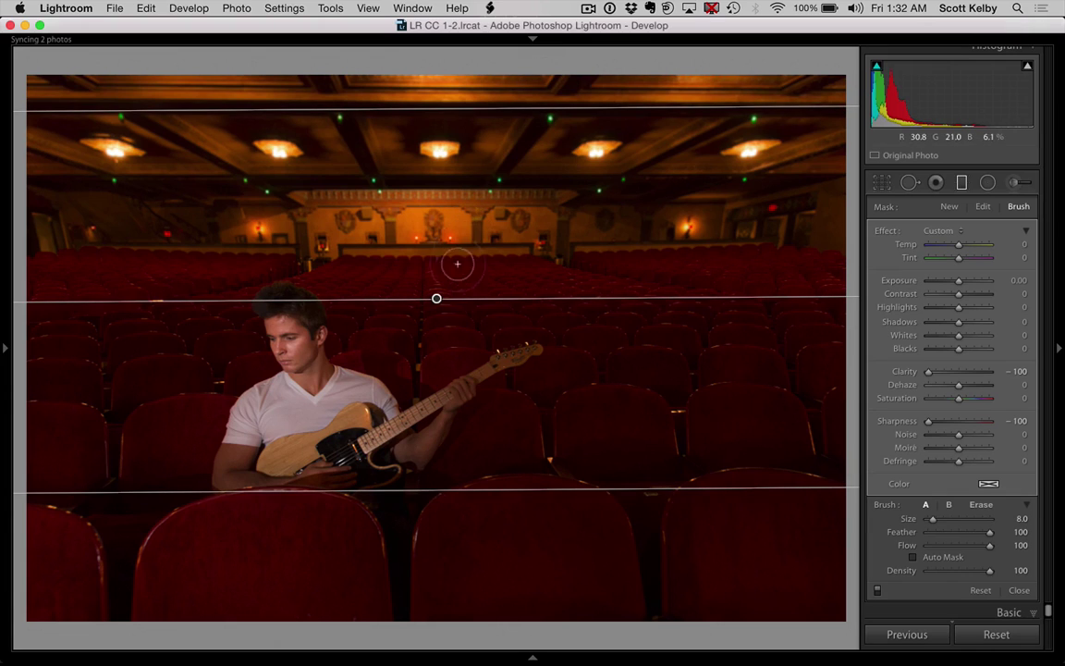
# Step: Duplicate the top graduated filter twice to strengthen the ceiling blur, checking against the original
pyautogui.rightClick(438, 297)
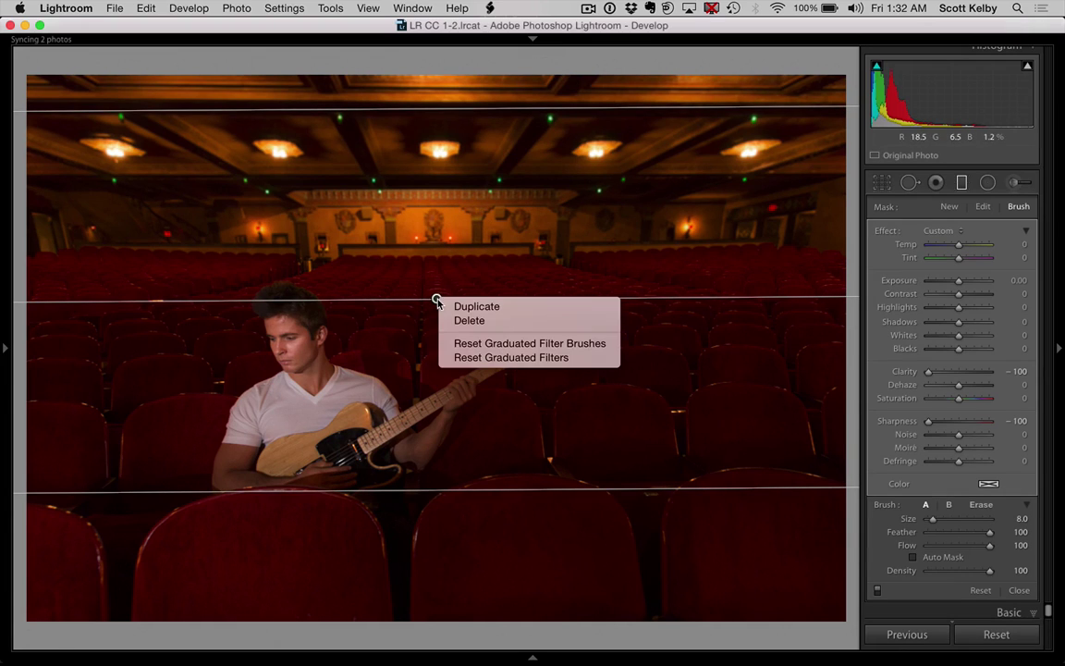
pyautogui.click(489, 309)
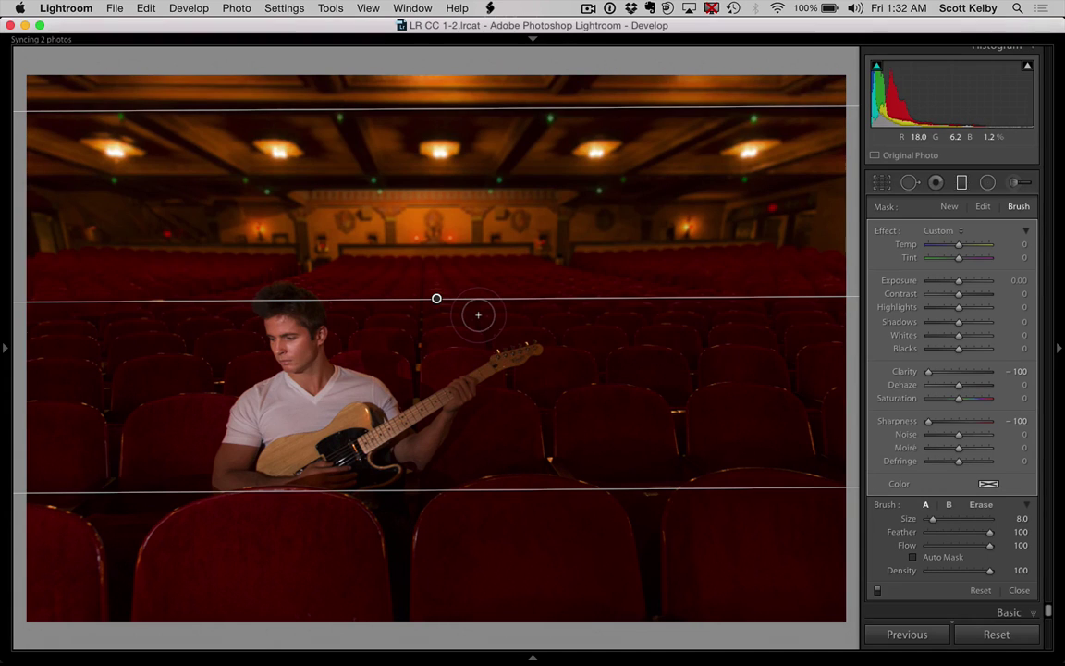
pyautogui.press('\\')
pyautogui.press('\\')
pyautogui.press('\\')
pyautogui.press('\\')
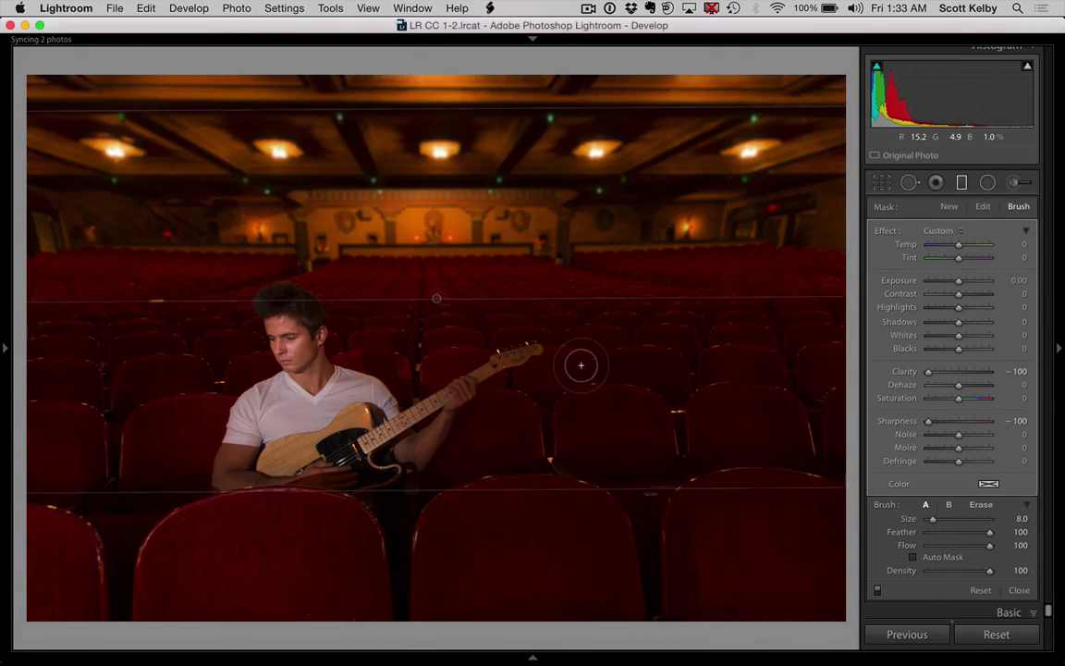
pyautogui.rightClick(436, 298)
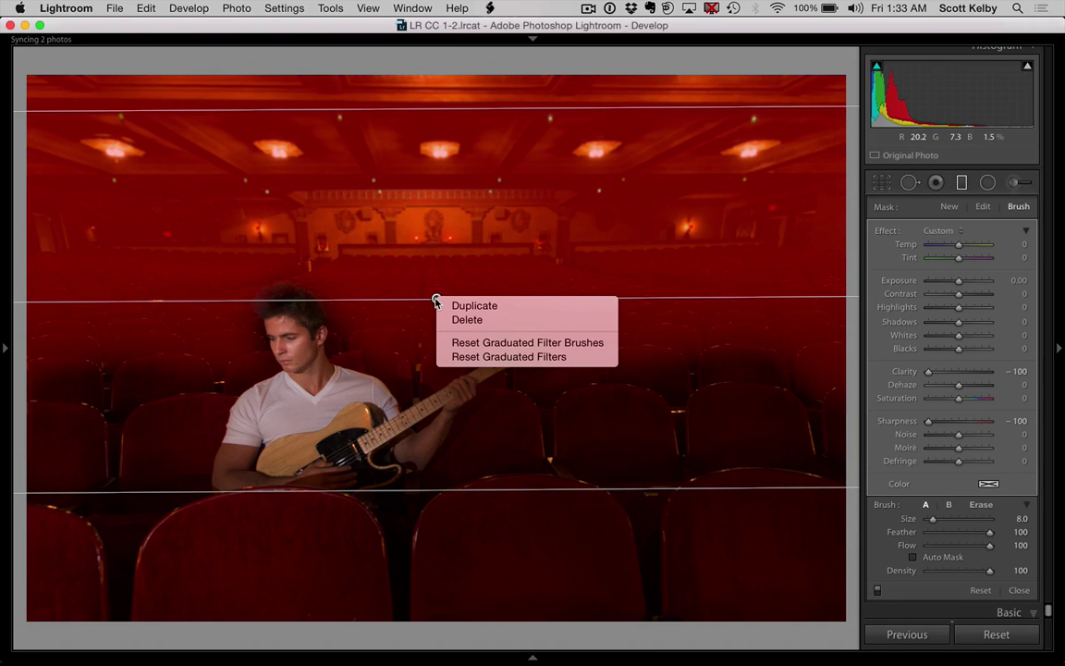
pyautogui.click(442, 305)
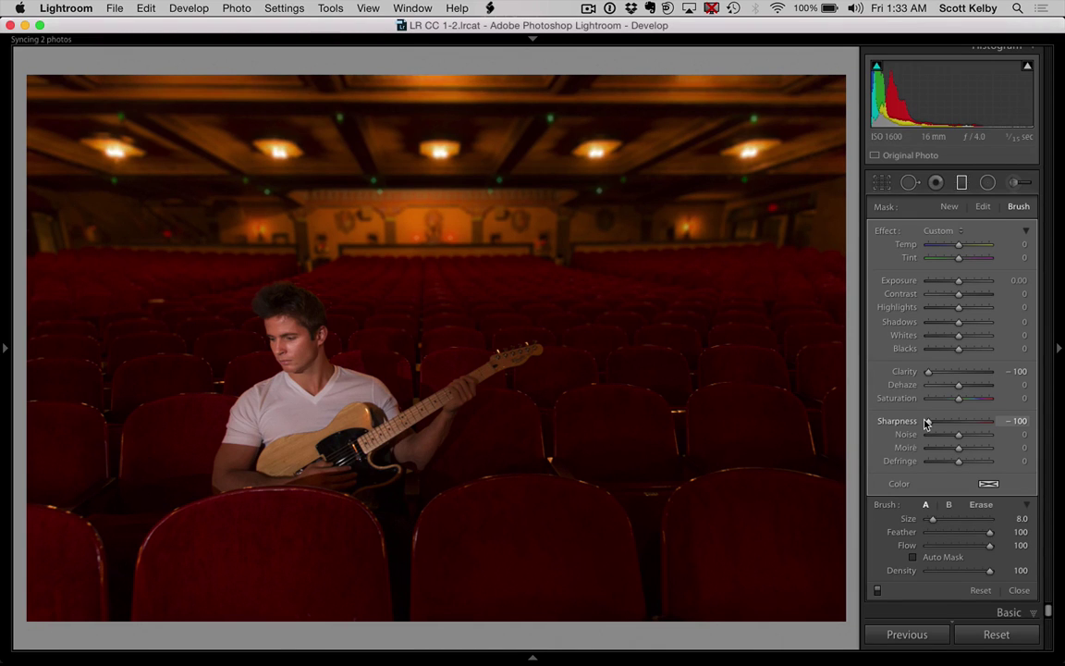
pyautogui.press('\\')
pyautogui.press('\\')
pyautogui.press('\\')
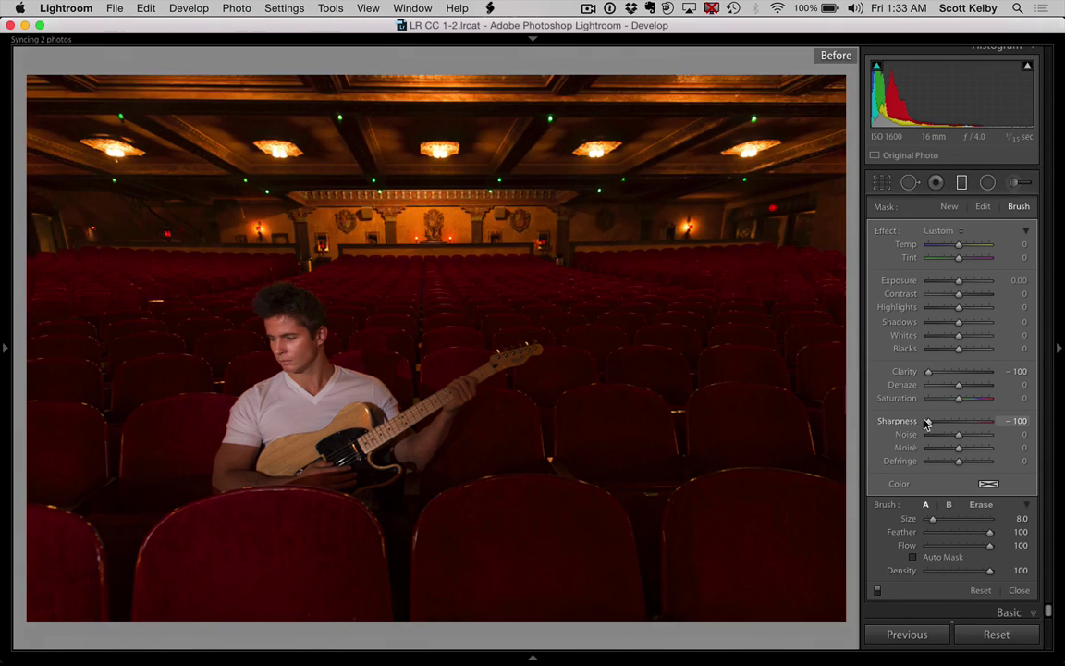
pyautogui.press('\\')
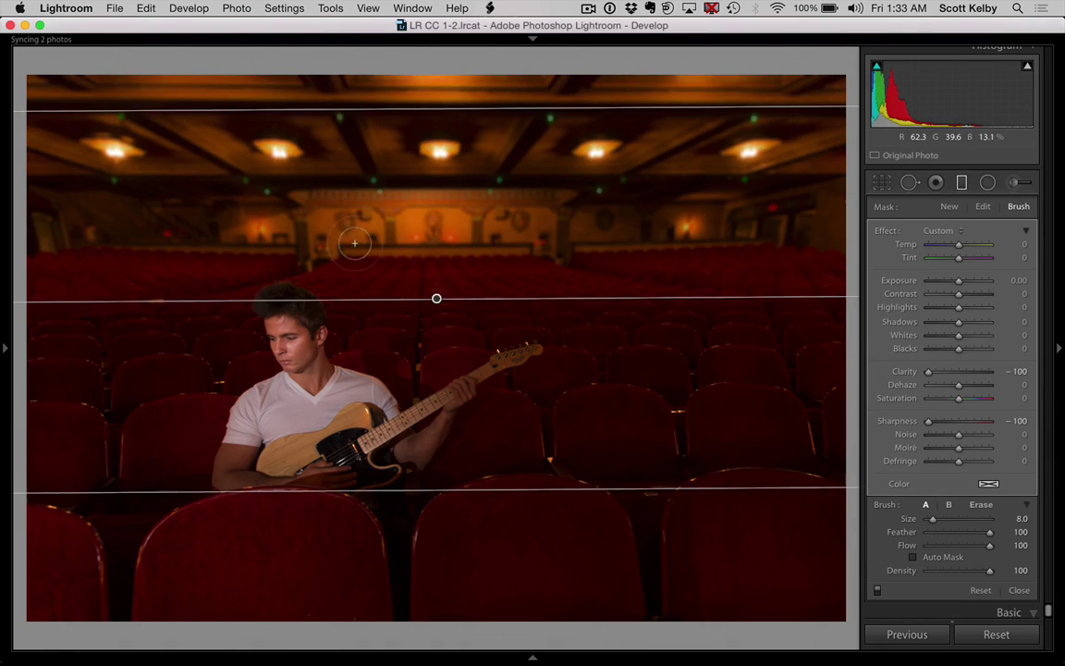
pyautogui.rightClick(438, 297)
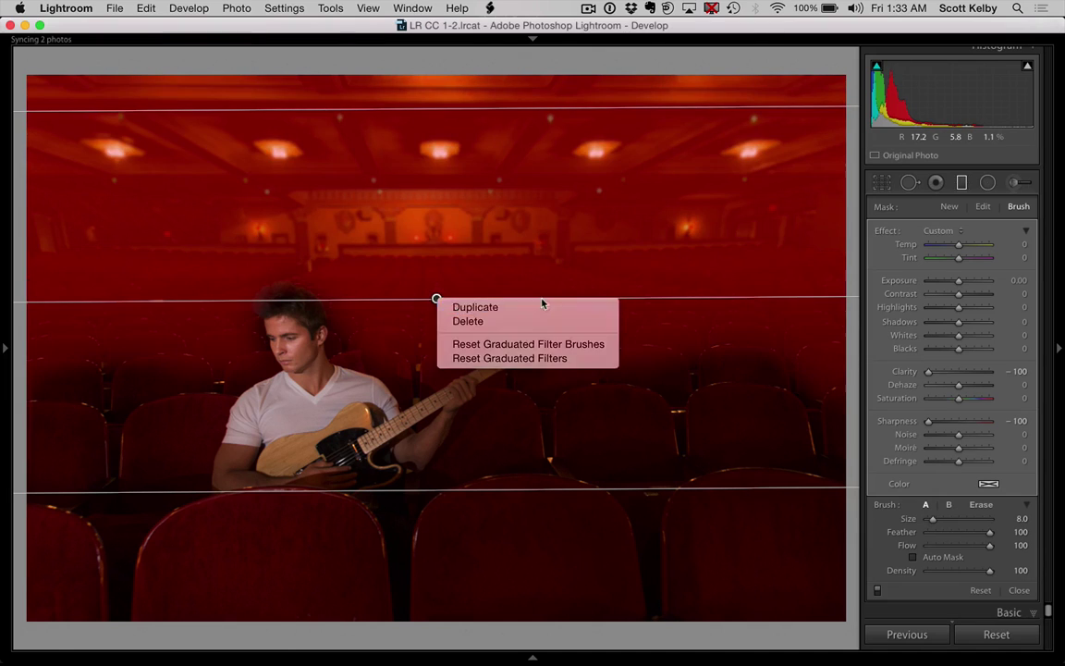
pyautogui.press('Escape')
pyautogui.press('\\')
pyautogui.press('\\')
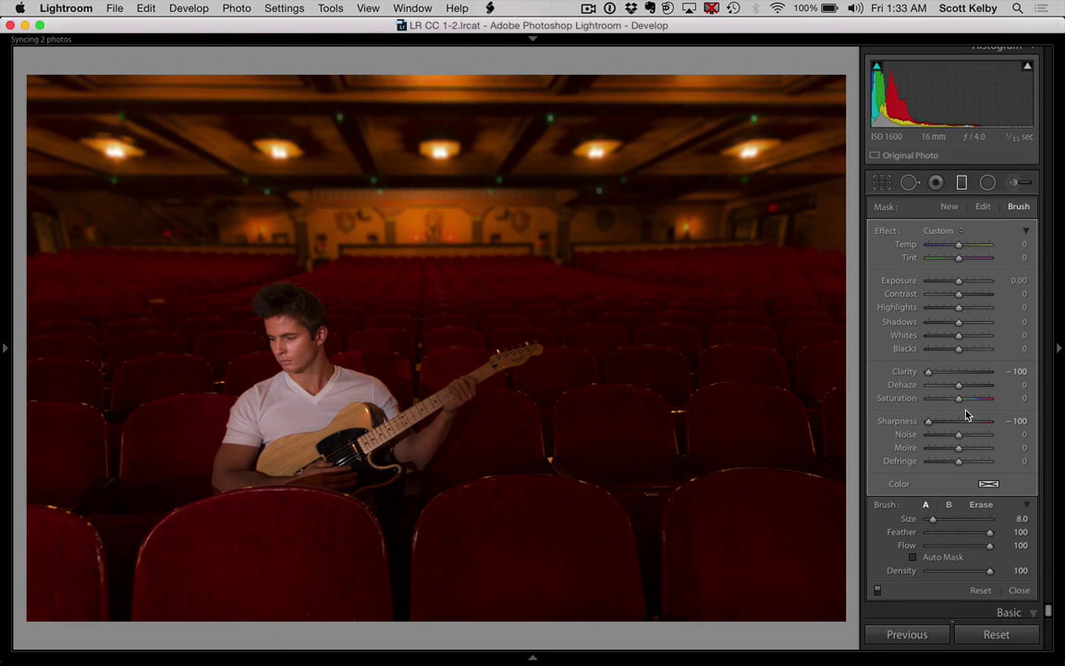
# Step: Draw a new graduated filter rising from the bottom edge over the seats
pyautogui.click(963, 184)
pyautogui.click(962, 193)
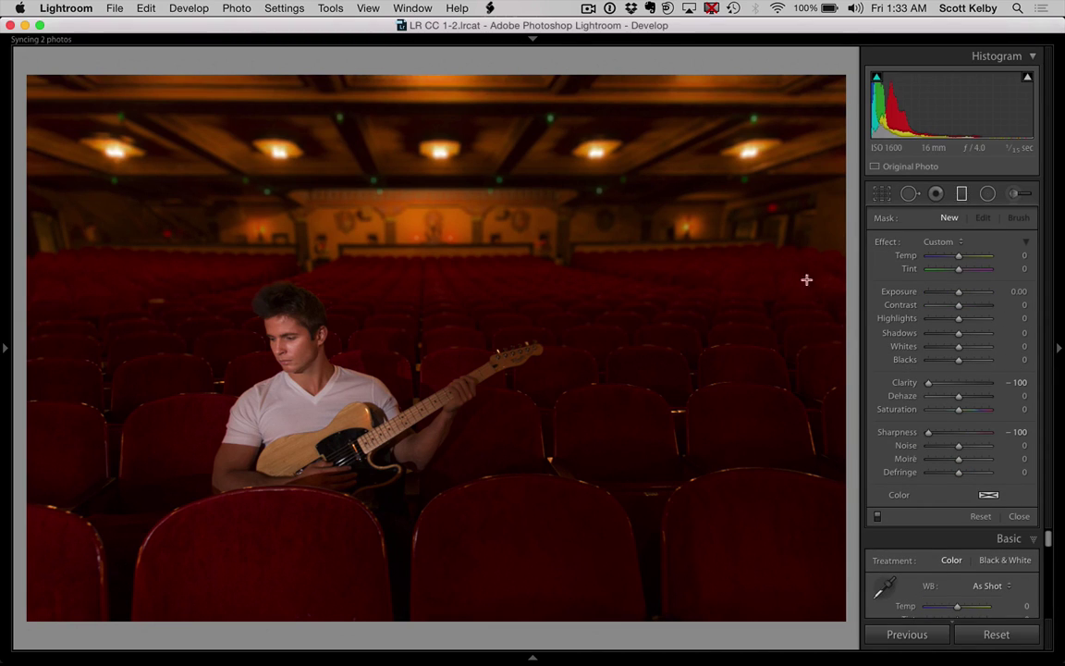
pyautogui.moveTo(426, 617); pyautogui.dragTo(419, 488)
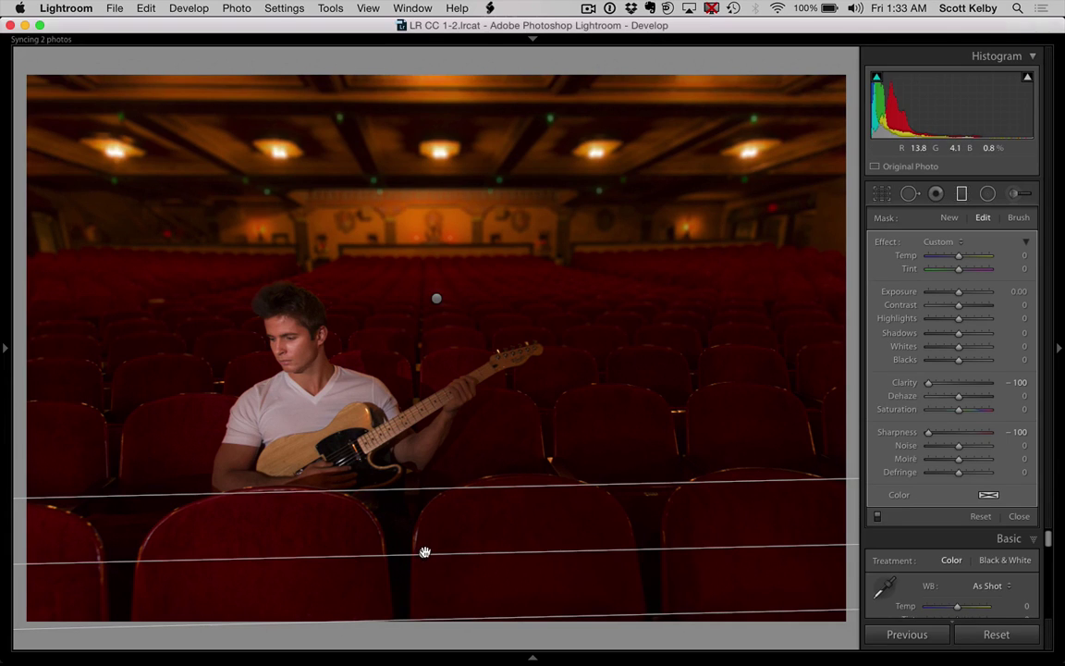
# Step: Duplicate the lower filter twice and reposition the filter lines across the lower seats
pyautogui.rightClick(424, 552)
pyautogui.click(426, 555)
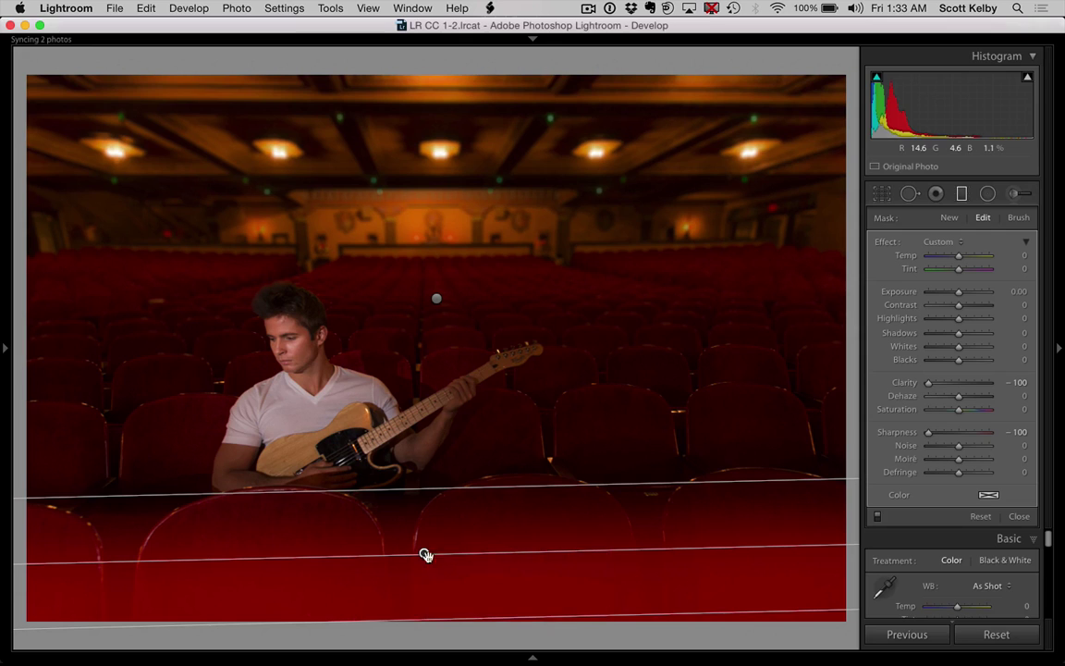
pyautogui.rightClick(425, 553)
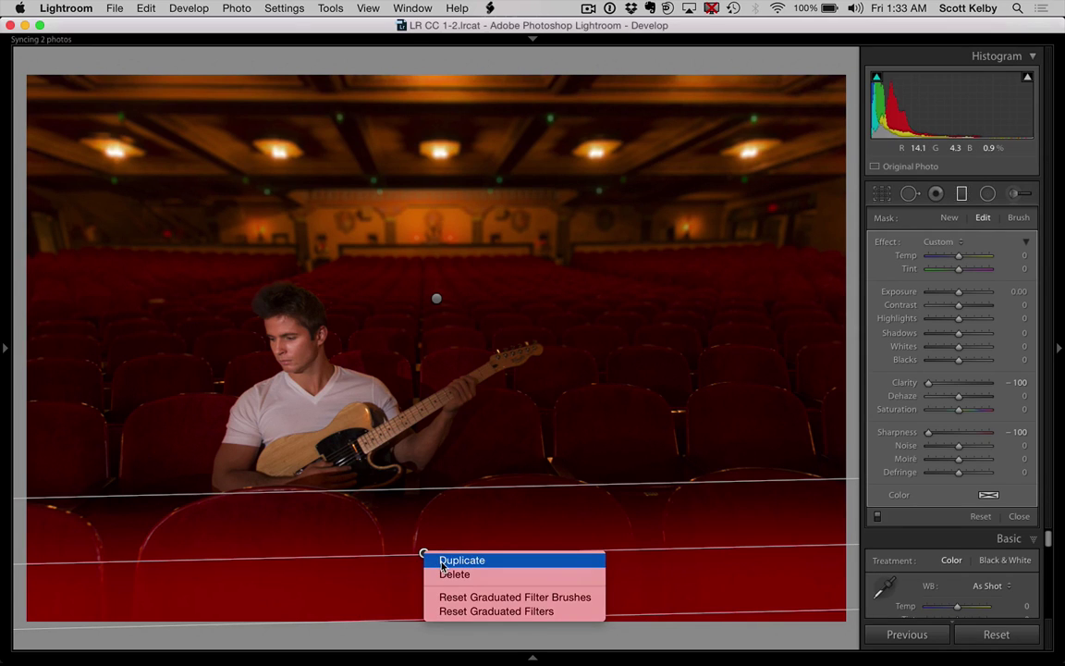
pyautogui.click(453, 560)
pyautogui.moveTo(423, 552); pyautogui.dragTo(420, 527)
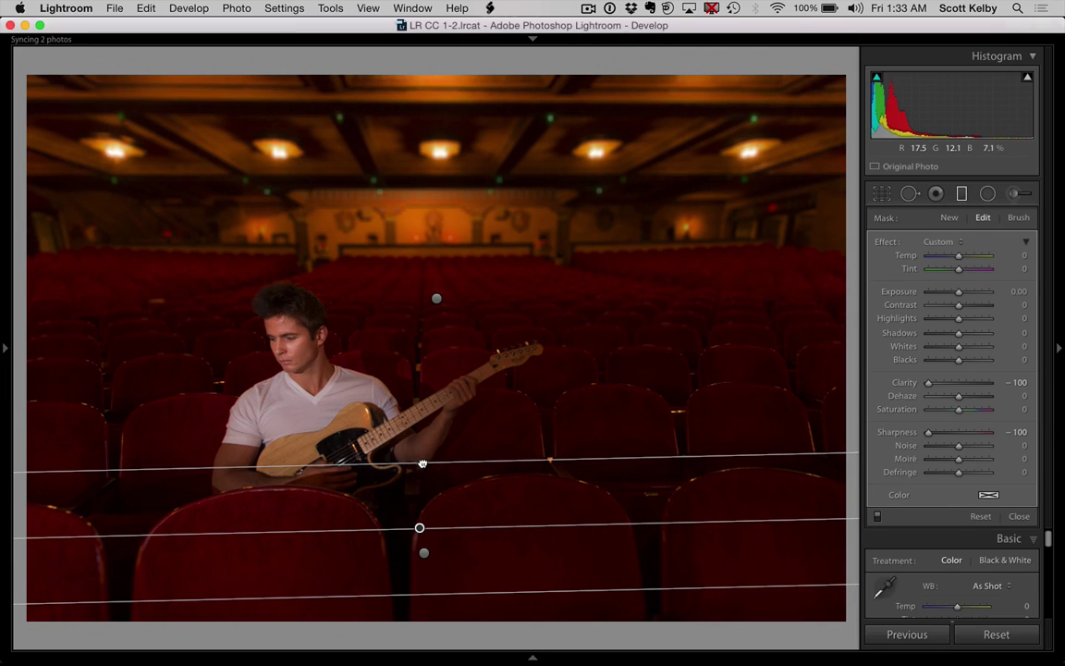
pyautogui.moveTo(423, 463); pyautogui.dragTo(424, 486)
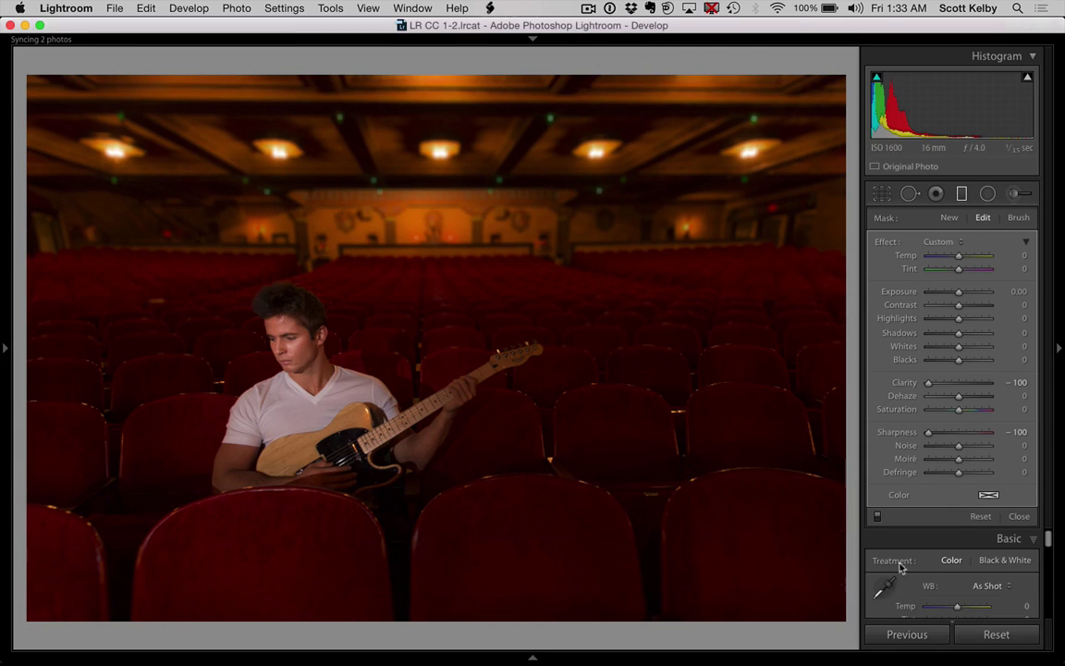
pyautogui.press('\\')
pyautogui.press('\\')
pyautogui.moveTo(418, 488); pyautogui.dragTo(423, 592)
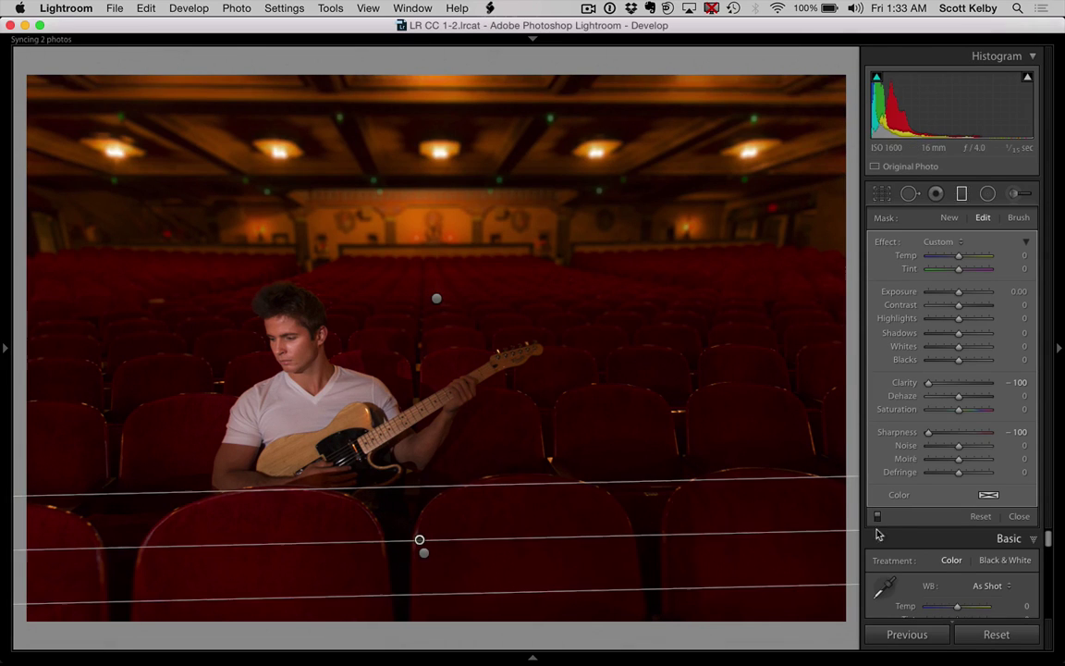
pyautogui.press('\\')
pyautogui.press('\\')
pyautogui.press('\\')
pyautogui.press('\\')
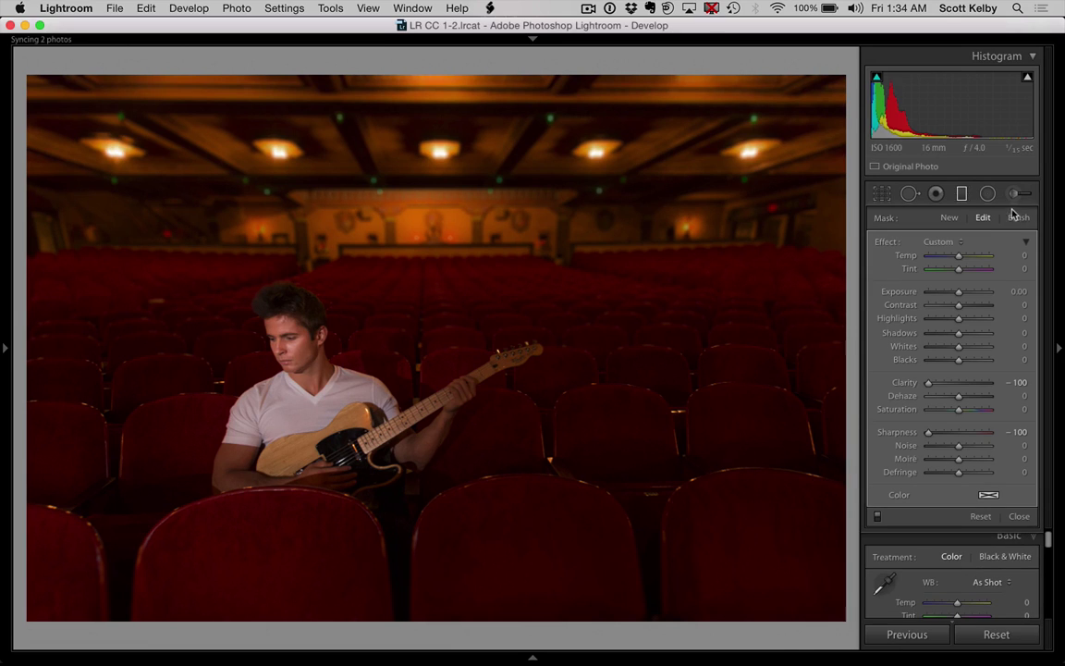
pyautogui.scroll(-5, 1052, 455)
pyautogui.scroll(-5, 1050, 458)
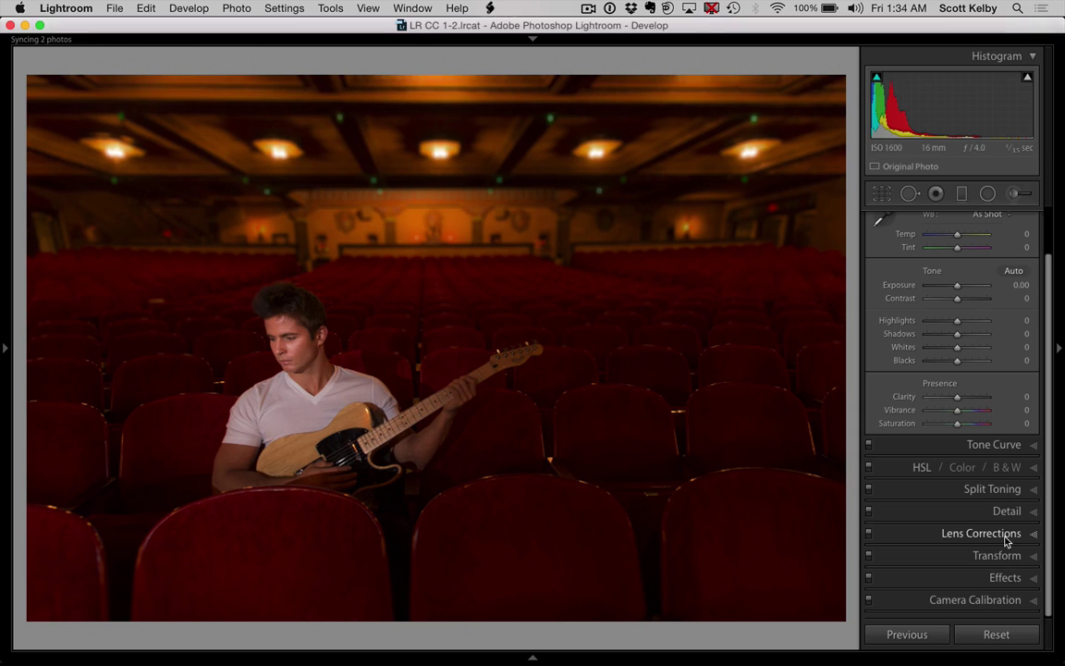
# Step: Set Transform Aspect to +35 with Constrain Crop on, then compare before and after
pyautogui.click(980, 554)
pyautogui.click(952, 449)
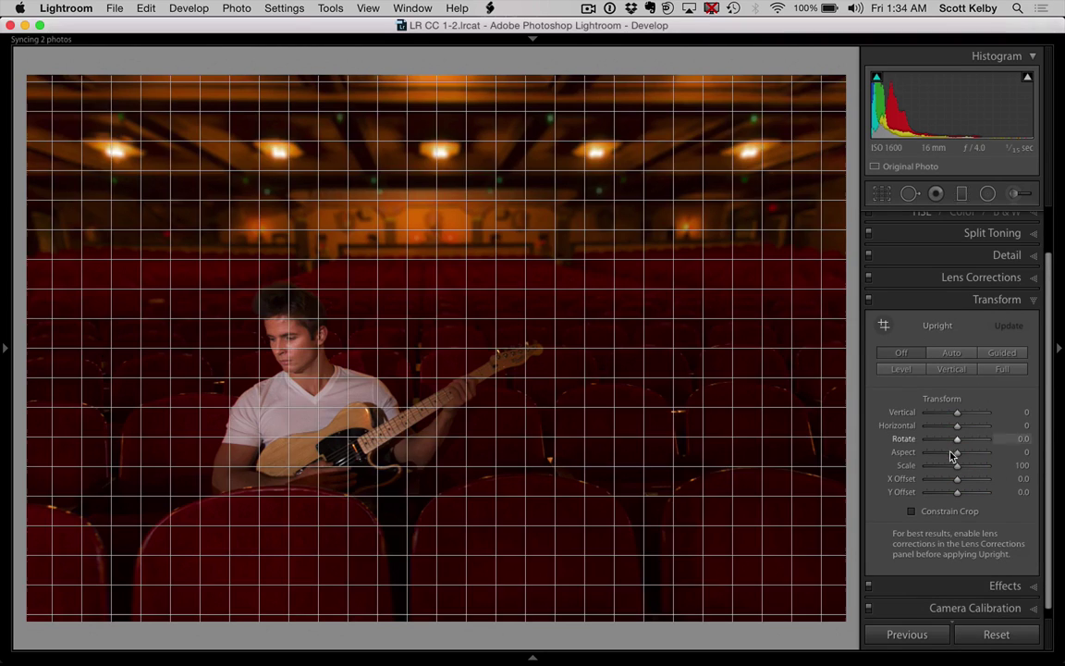
pyautogui.click(958, 453)
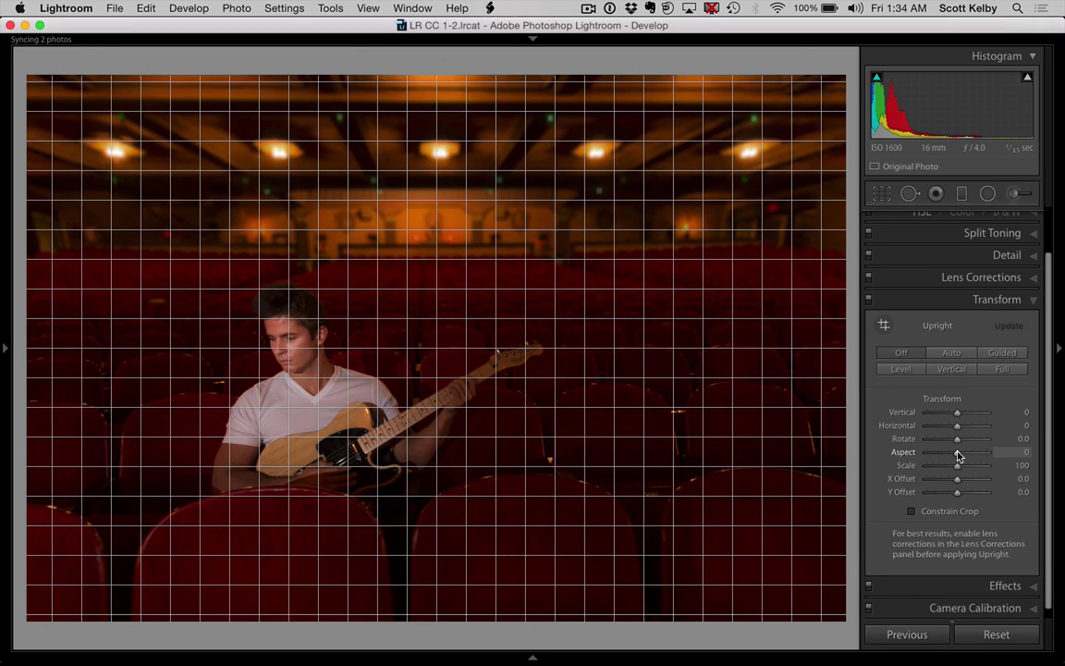
pyautogui.moveTo(958, 454)
pyautogui.mouseDown()
pyautogui.moveTo(998, 453)
pyautogui.moveTo(911, 456)
pyautogui.moveTo(969, 455)
pyautogui.mouseUp()
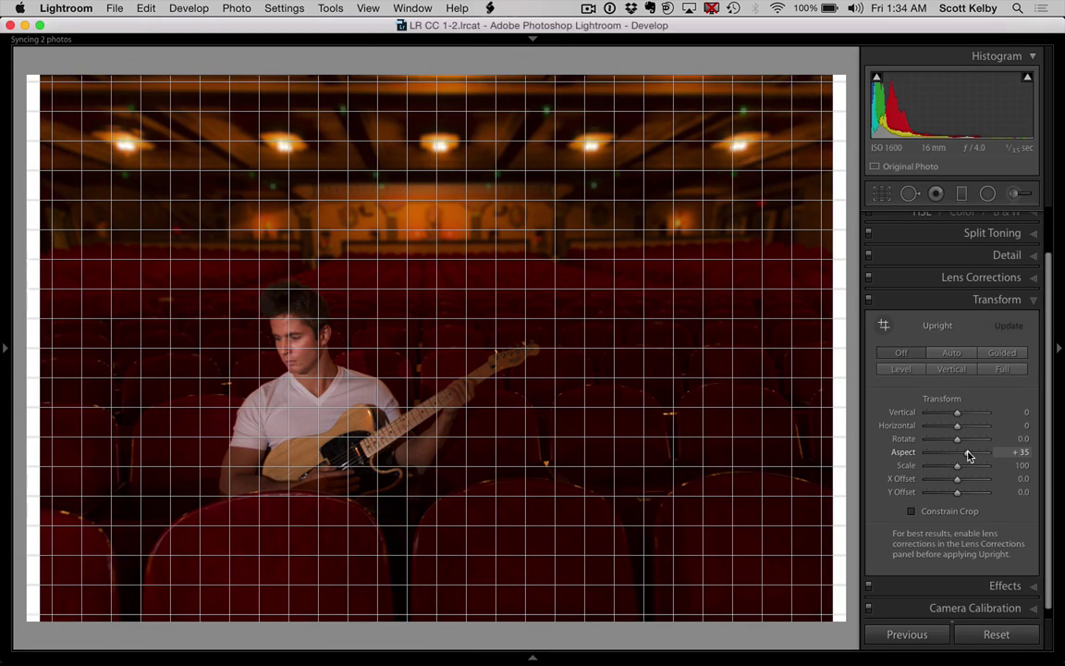
pyautogui.moveTo(968, 455); pyautogui.dragTo(966, 488)
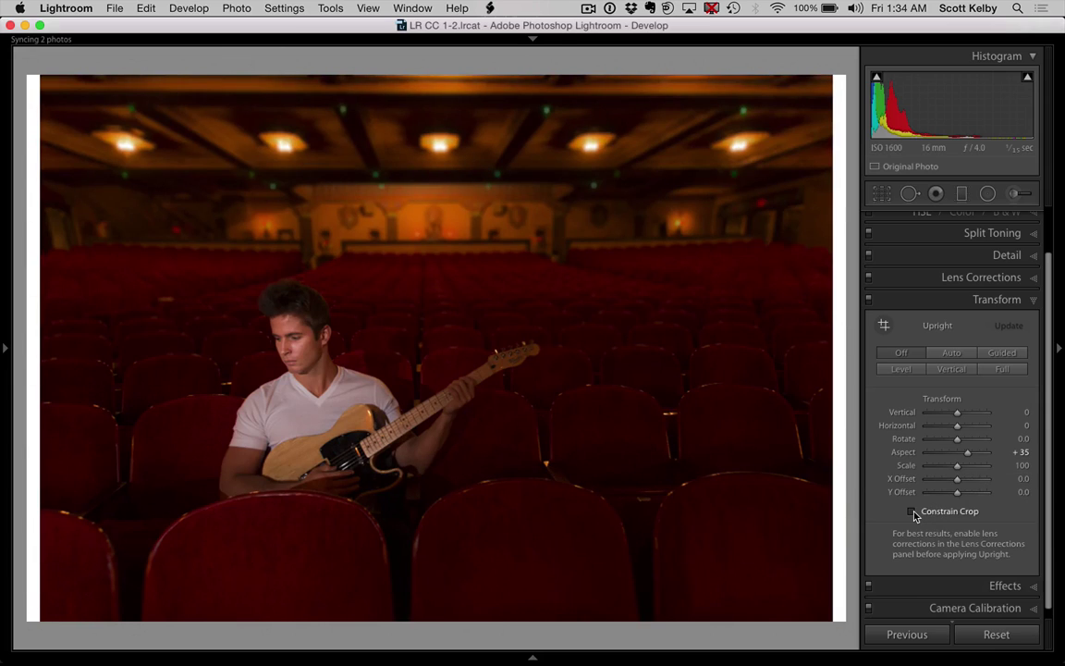
pyautogui.click(914, 511)
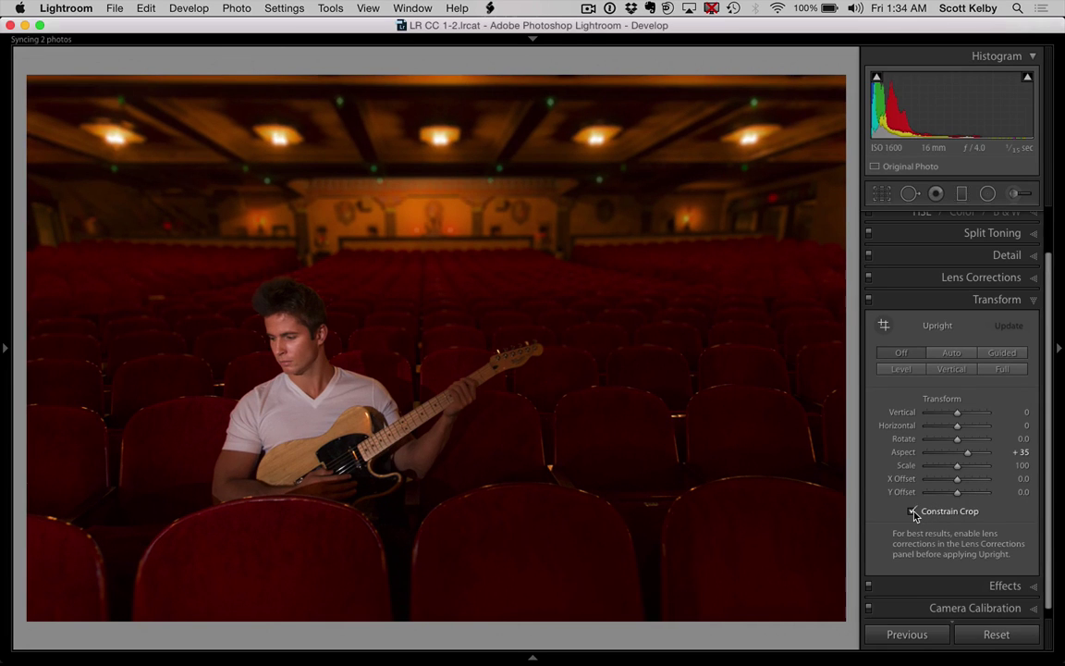
pyautogui.press('\\')
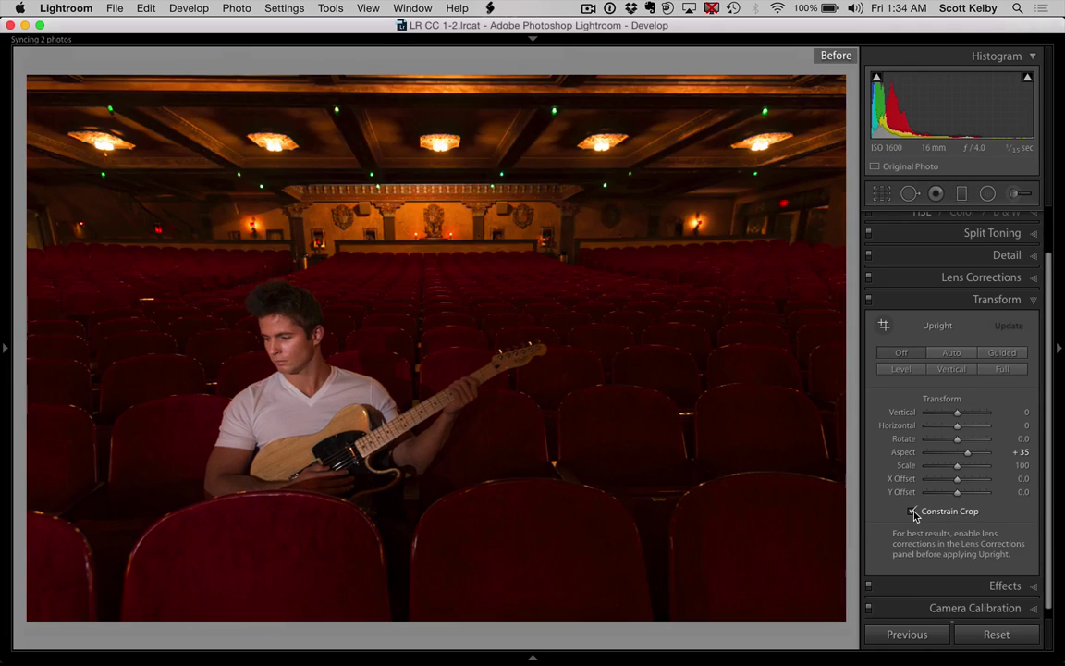
pyautogui.press('\\')
pyautogui.press('\\')
pyautogui.press('\\')
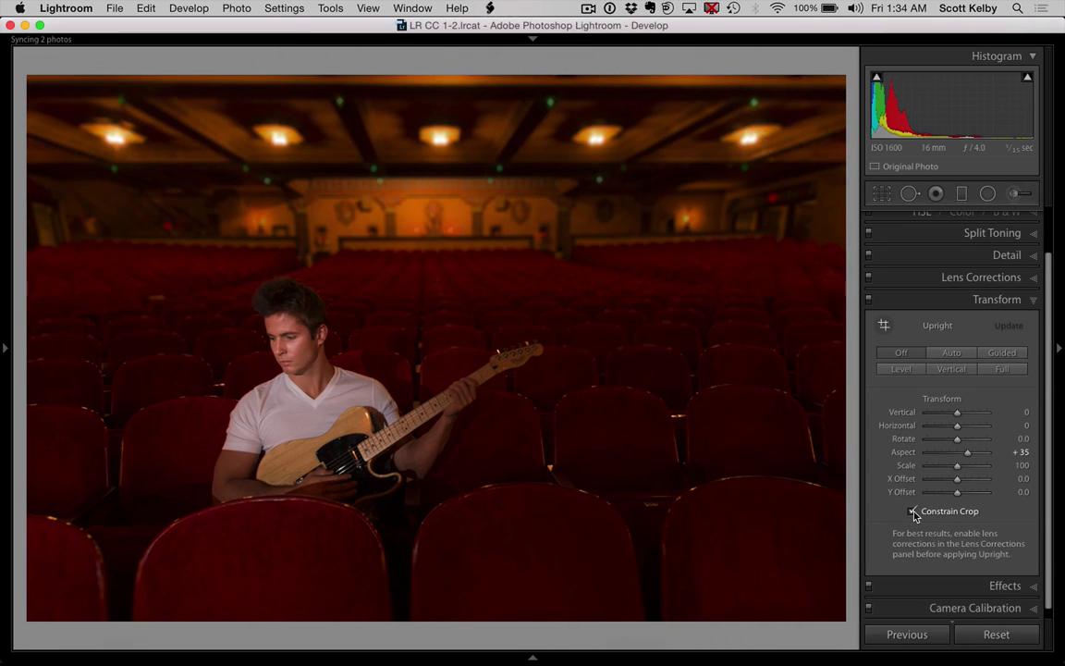
pyautogui.press('\\')
pyautogui.press('\\')
pyautogui.press('\\')
pyautogui.press('\\')
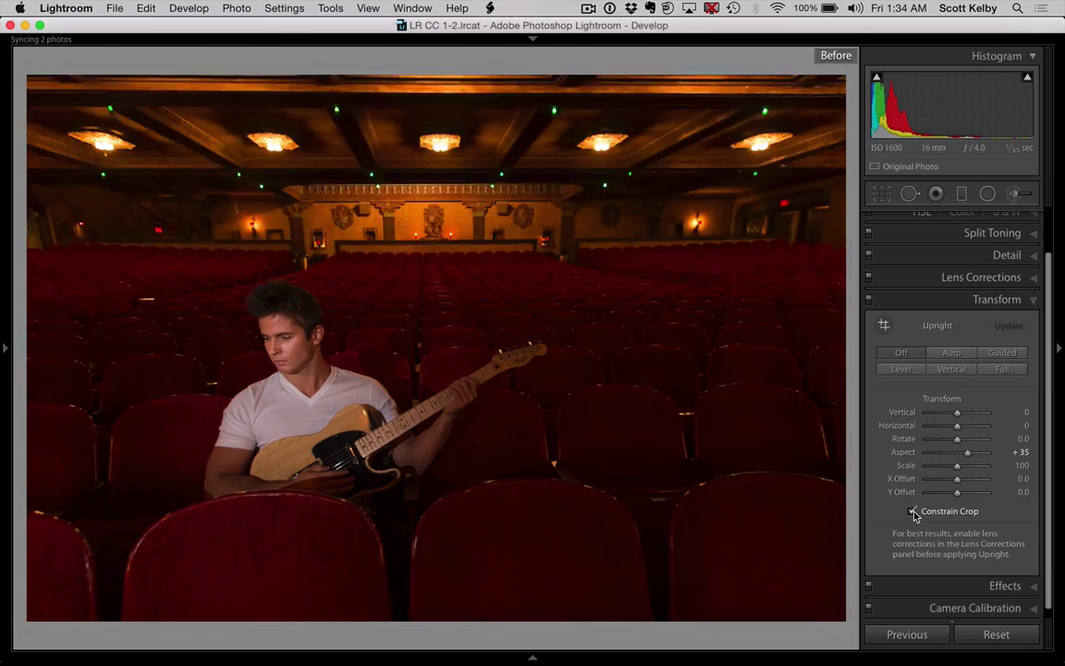